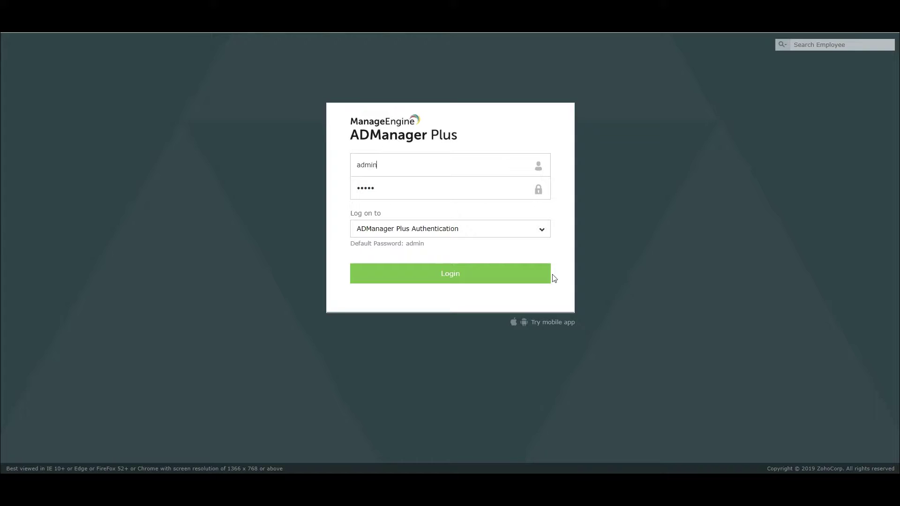
Log in and expand Service Account Administration for the Ultipro integration under Admin > Integrations.
click(503, 277)
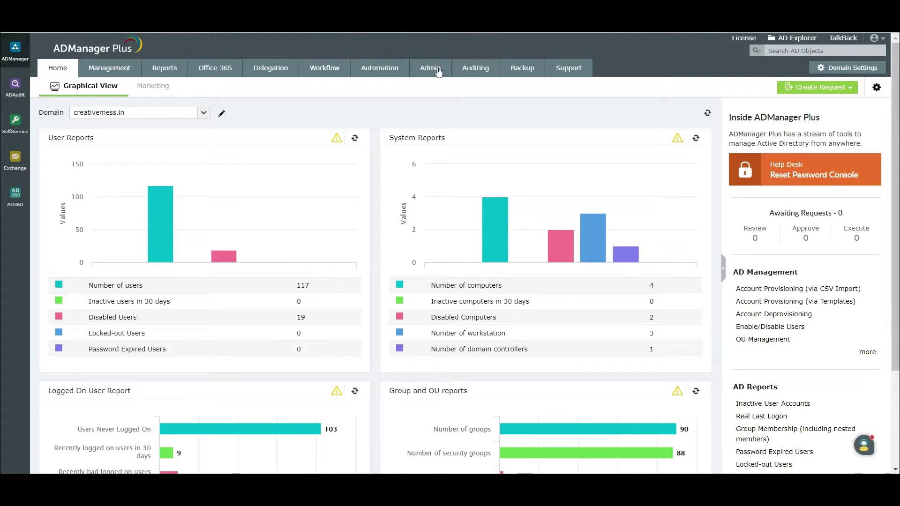
click(431, 68)
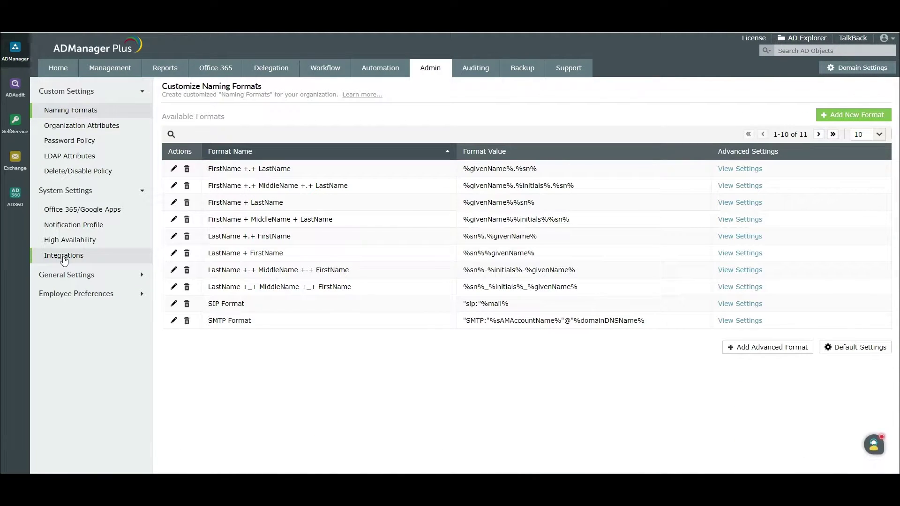
click(63, 259)
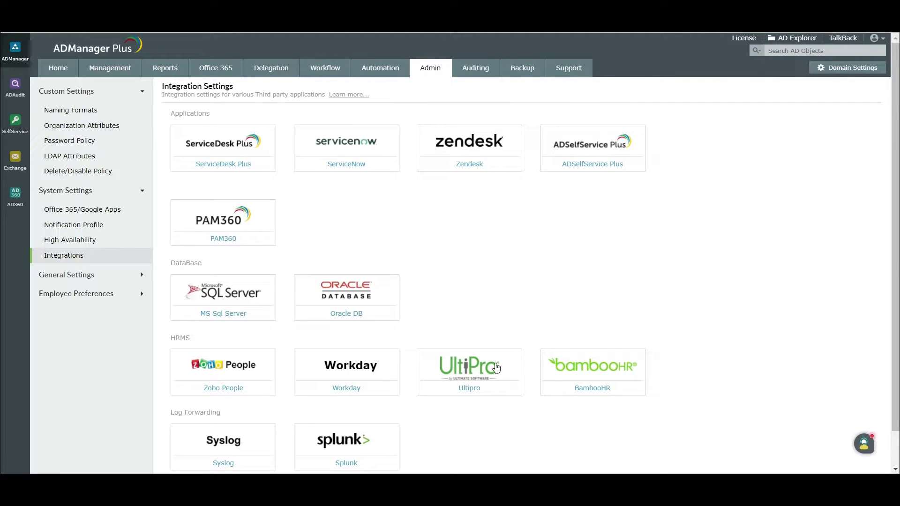
click(478, 363)
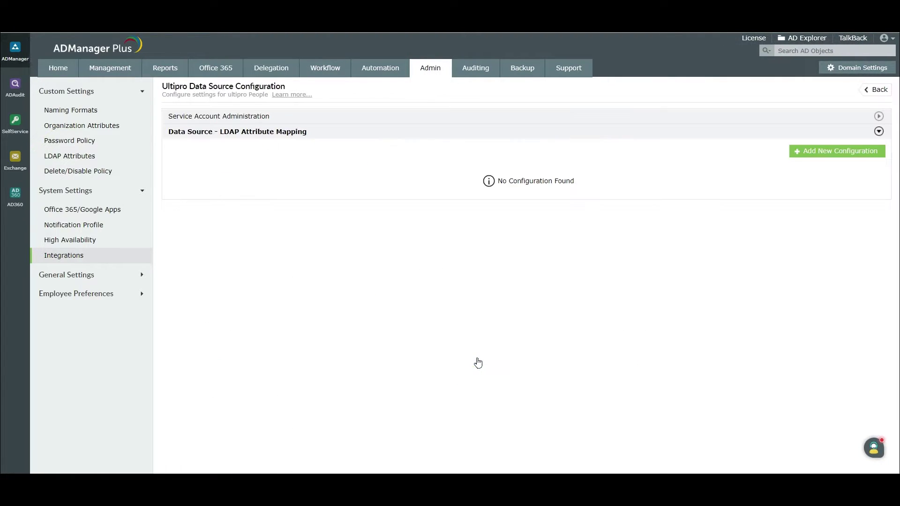
click(878, 118)
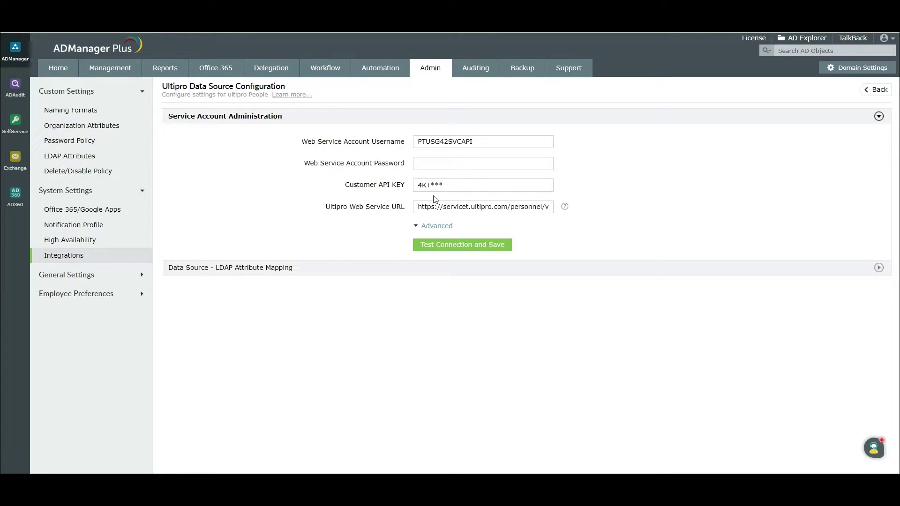
Enter the Company ID under Advanced, pass the UltiPro connection test, and save the account.
click(429, 227)
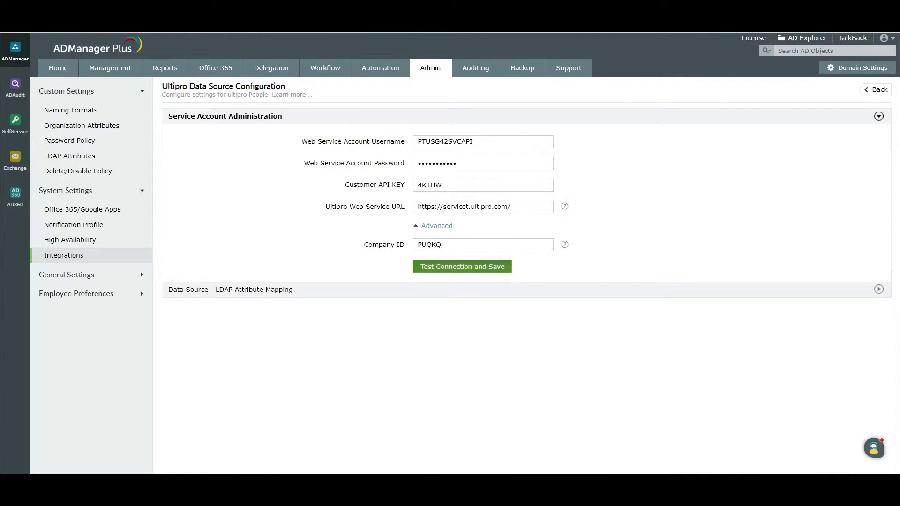
click(462, 266)
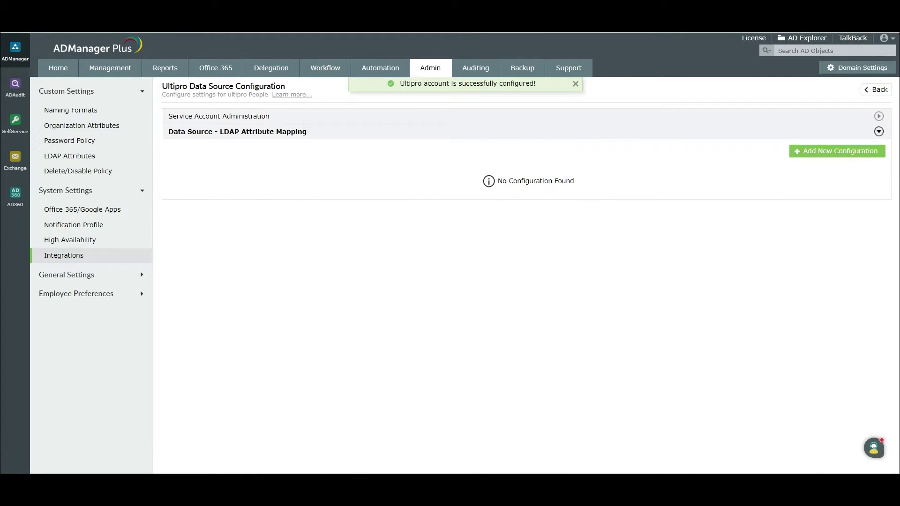
Create LDAP mapping 'cnf' with givenName→FirstName and sn→LastName, and save it.
click(821, 155)
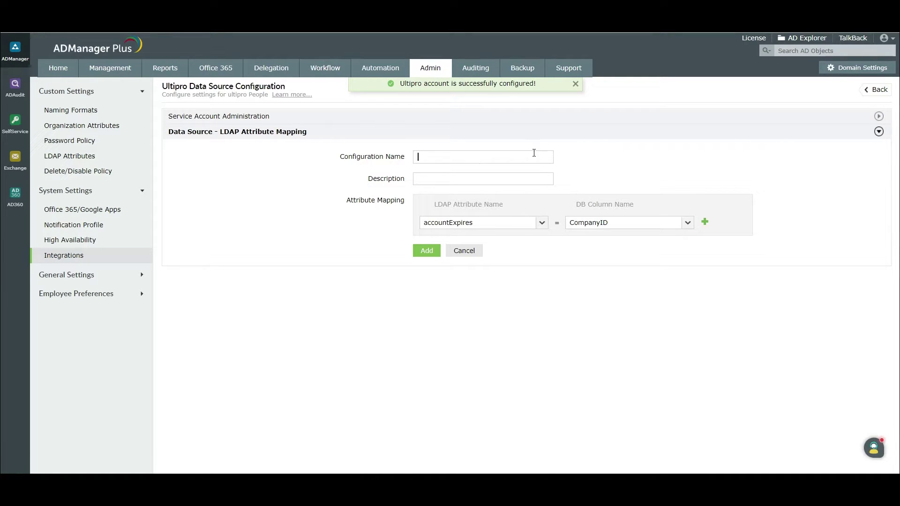
text(cnf)
click(537, 226)
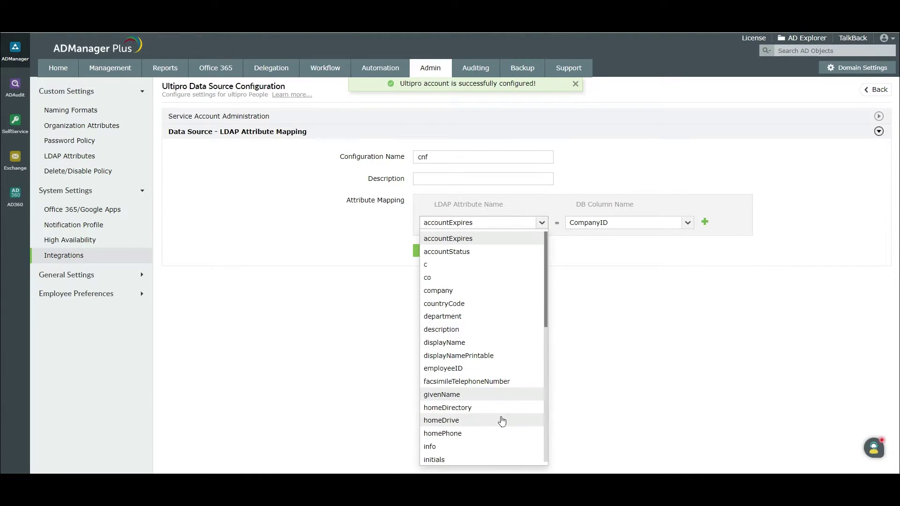
click(504, 395)
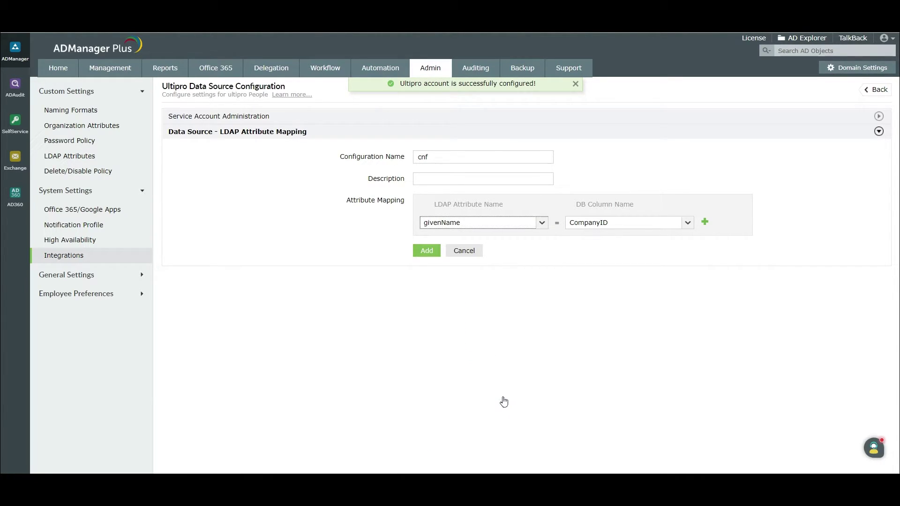
click(634, 227)
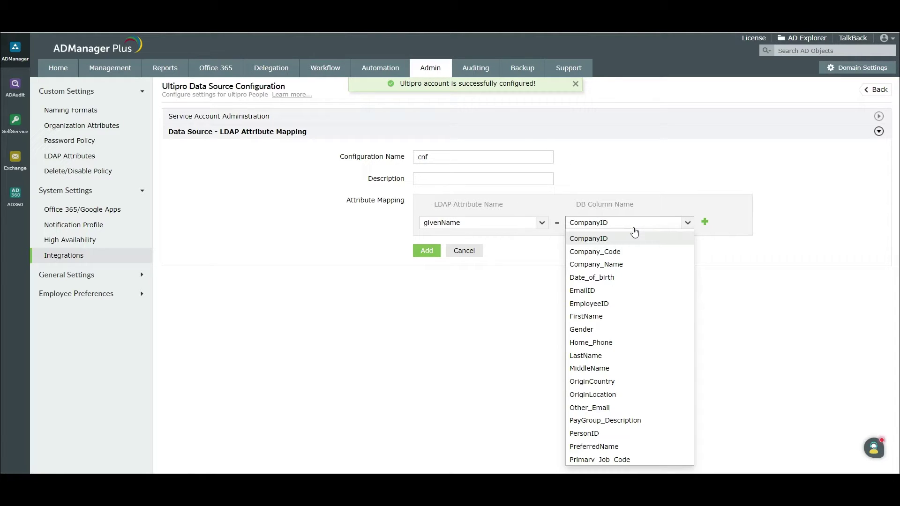
click(587, 317)
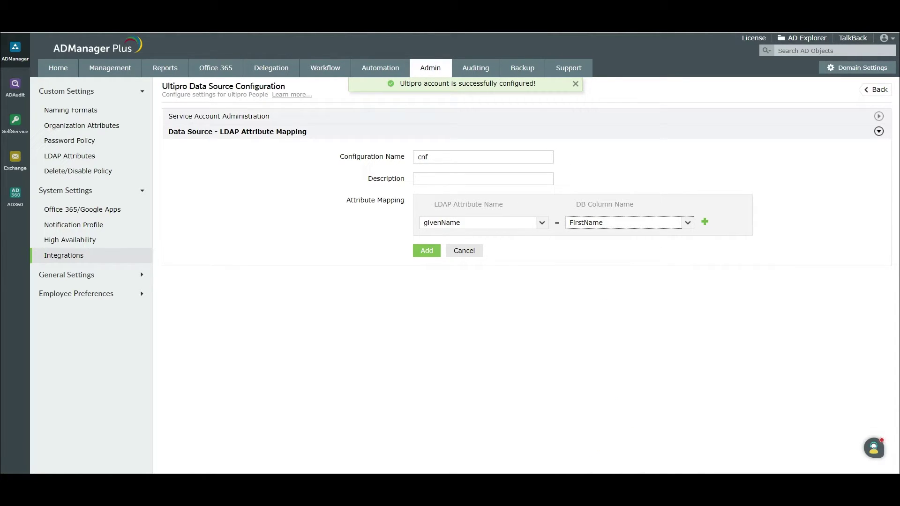
click(704, 221)
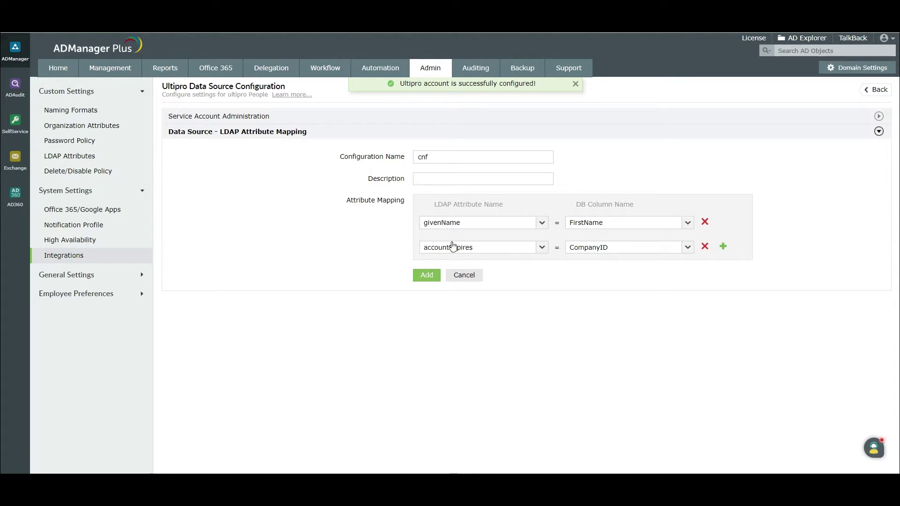
click(425, 278)
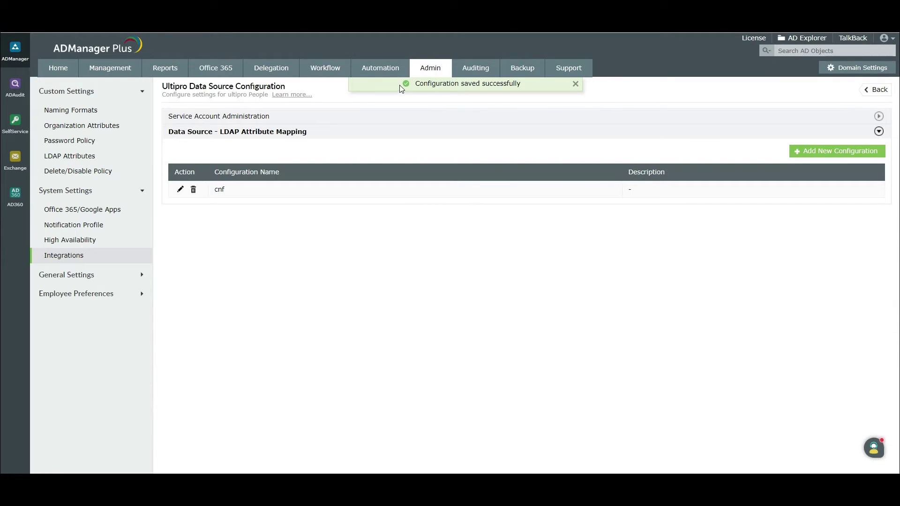
Switch to the Automation tab's Scheduled Automation list.
click(387, 73)
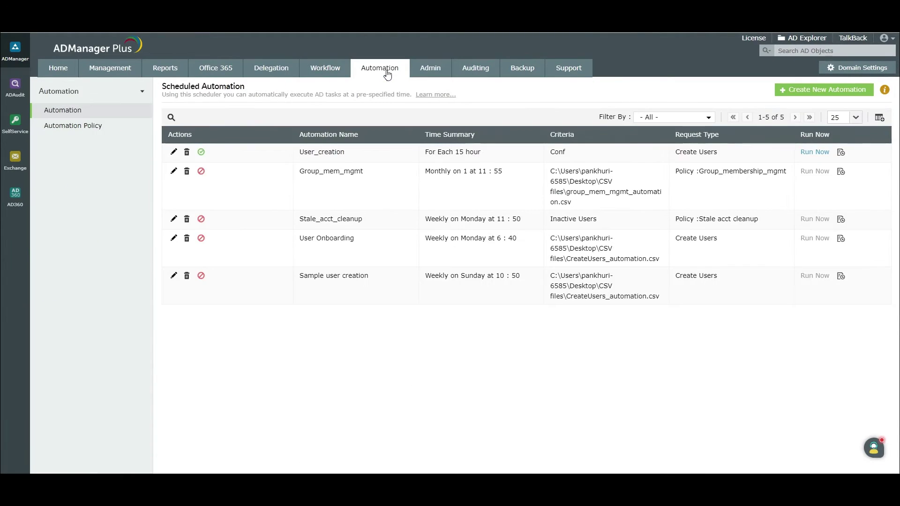
Create automation 'AutomationUP' in the User Automation category with the Create Users task.
click(808, 90)
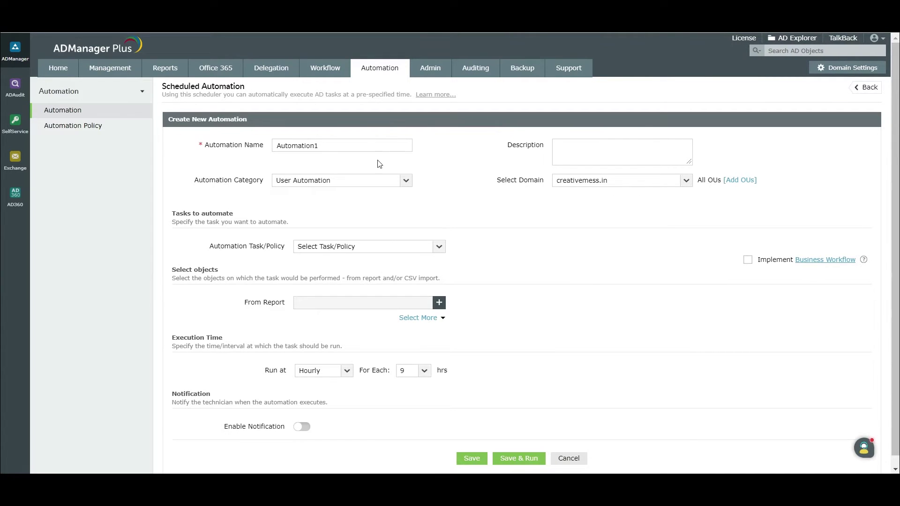
click(369, 146)
key(BackSpace)
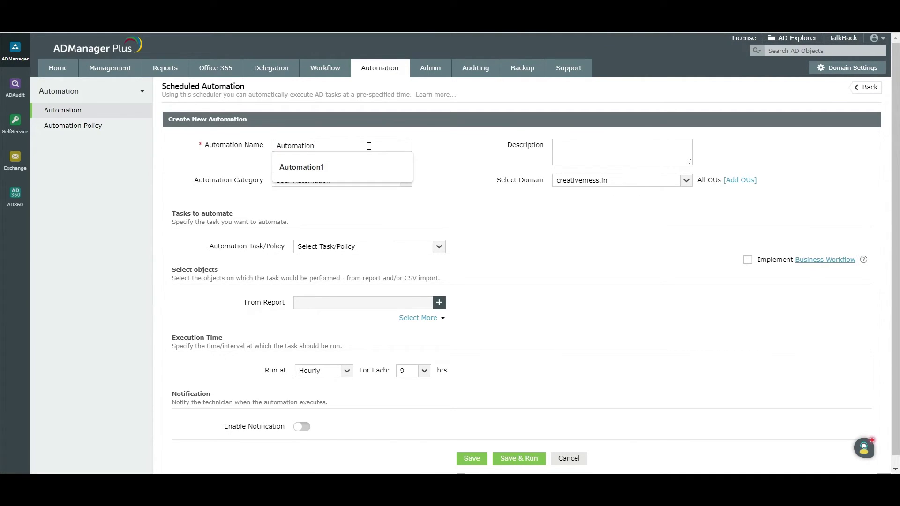
text(UP)
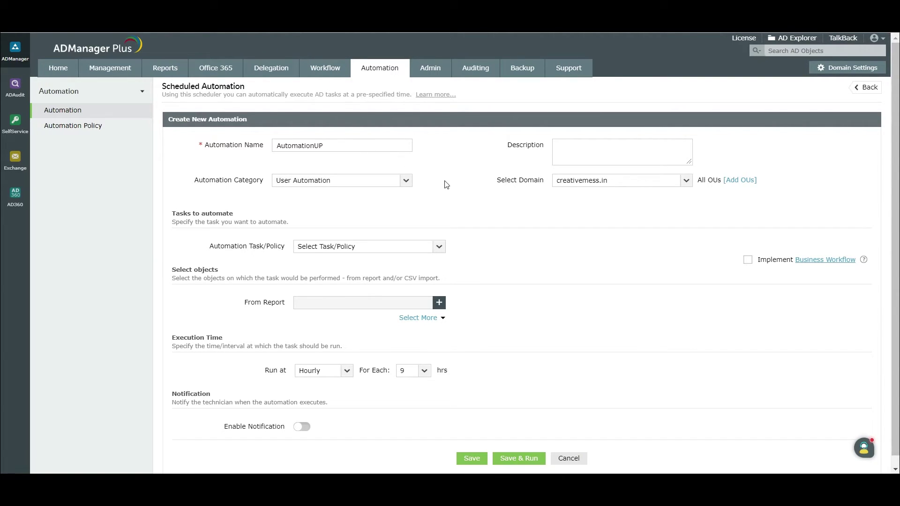
click(407, 182)
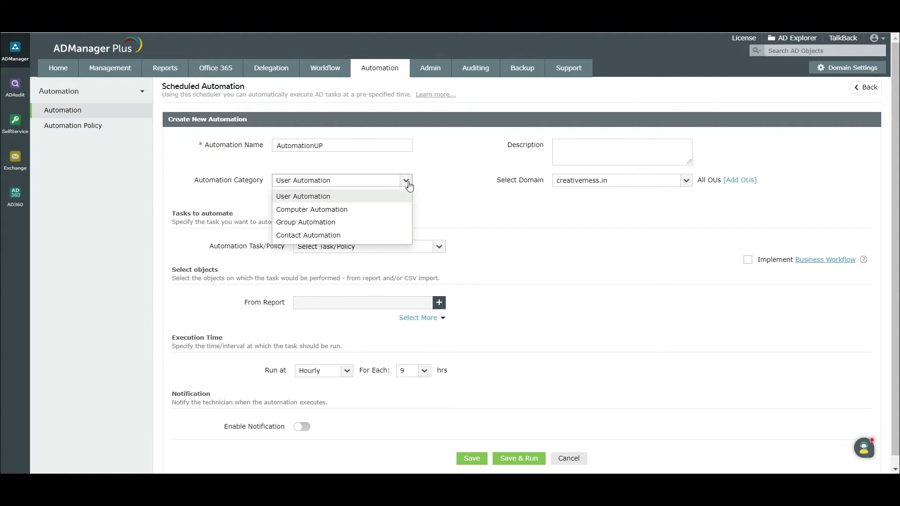
click(407, 181)
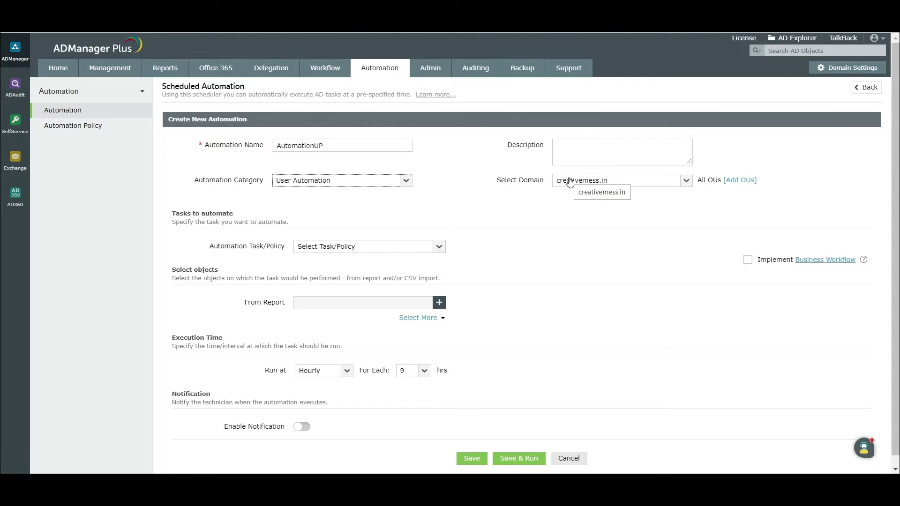
click(439, 247)
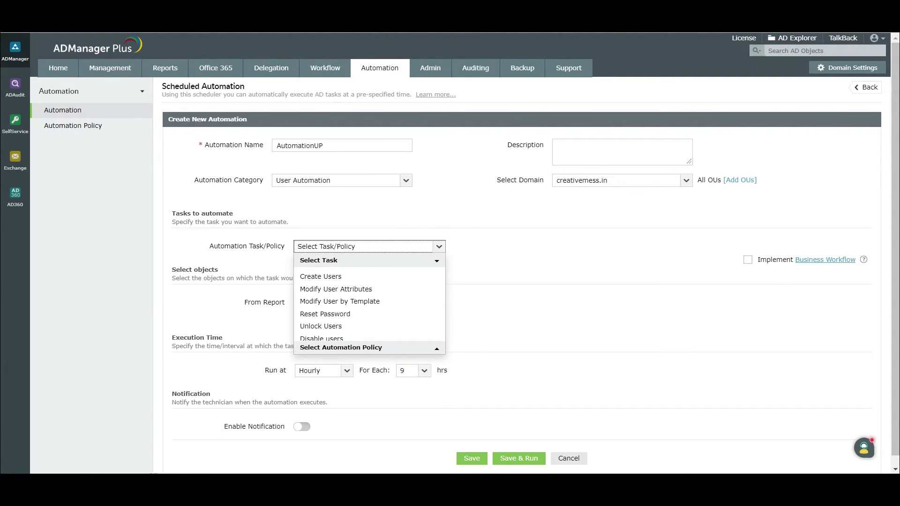
click(378, 281)
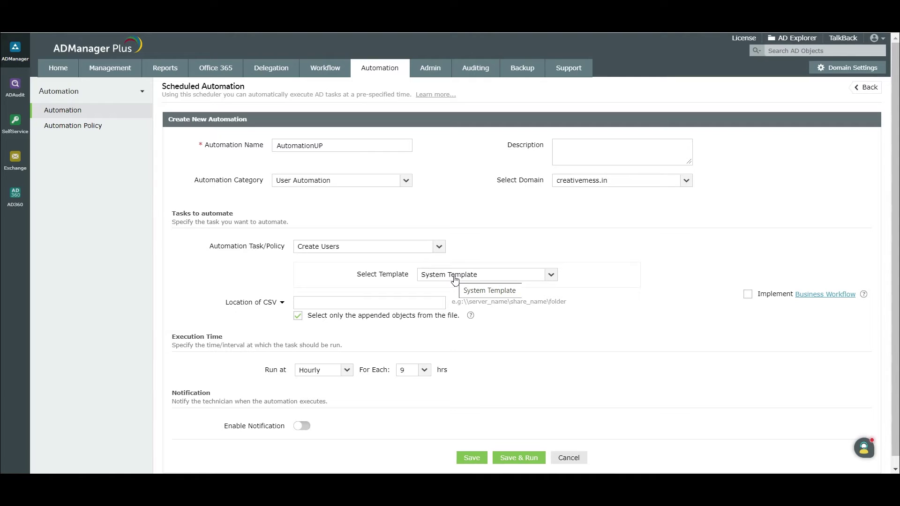
Select the Marketing template and 'Data from Ultipro (cnf)' as the CSV location.
click(534, 279)
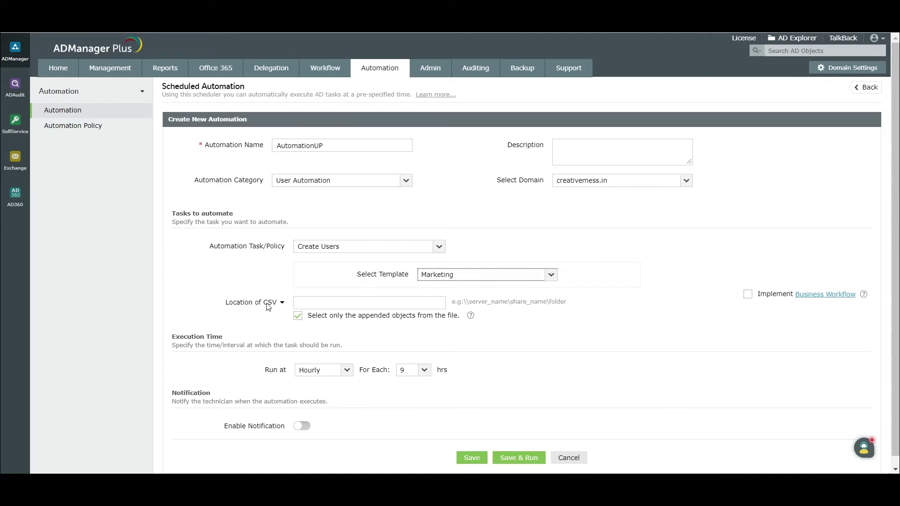
click(267, 306)
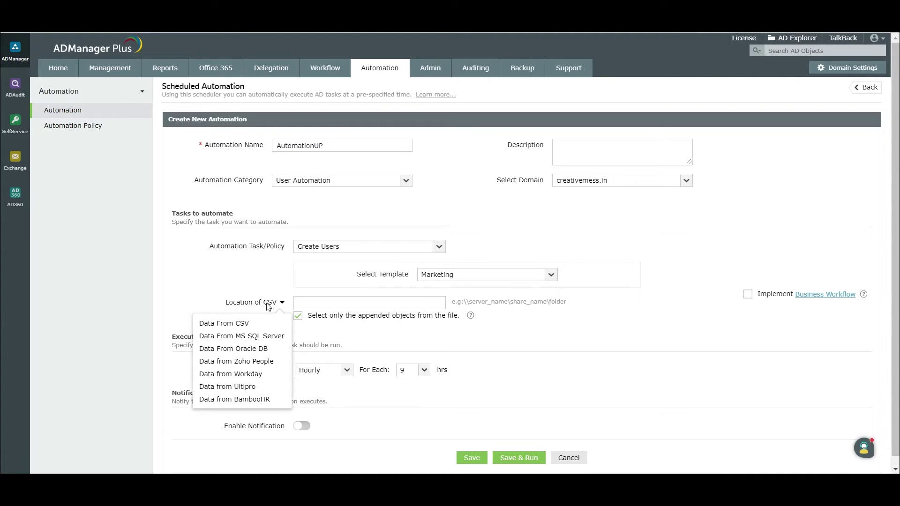
click(266, 387)
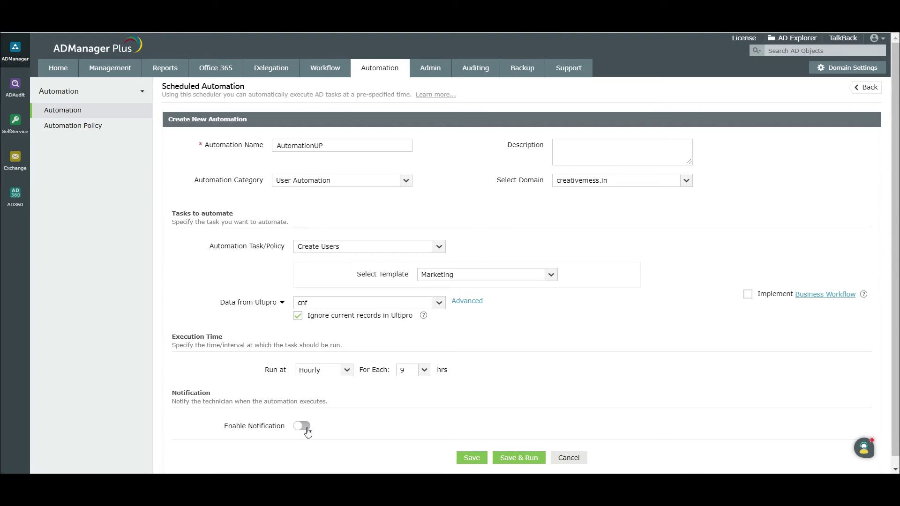
Save the AutomationUP automation with notifications left off.
click(472, 458)
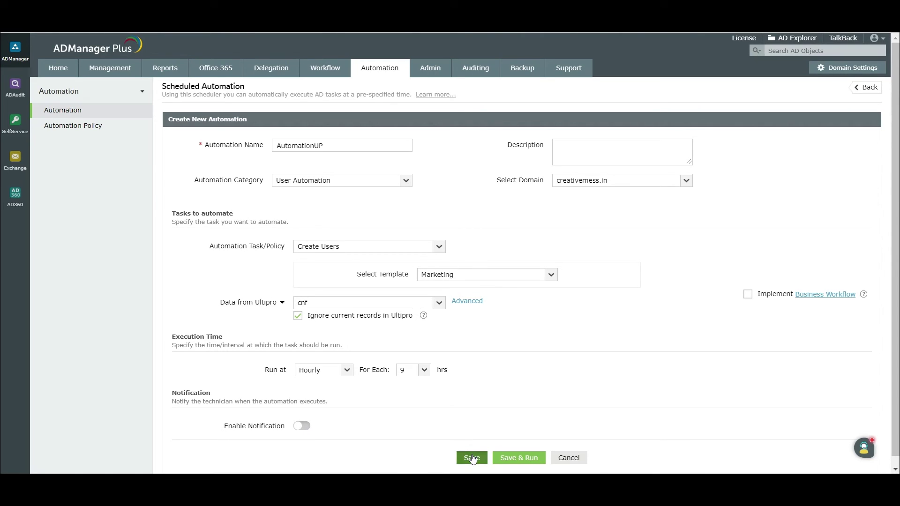